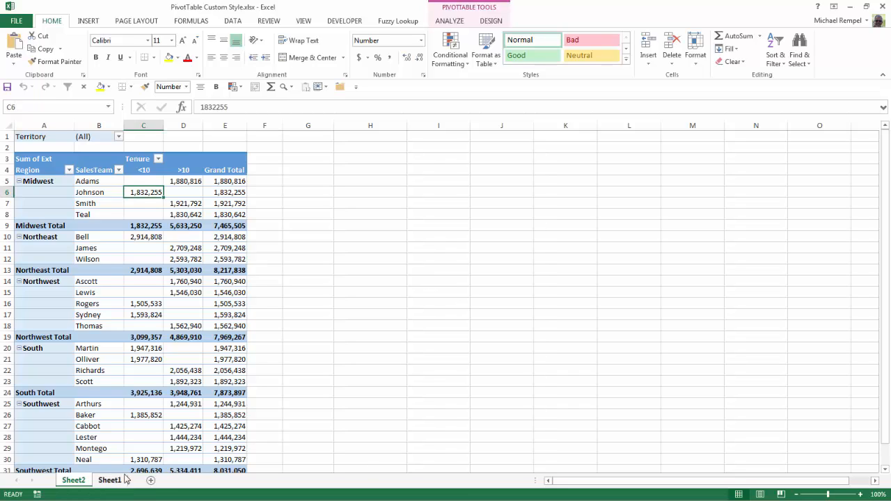
Create a new custom PivotTable style named "ASOE Style 1".
{"action": "left_click", "coordinate": [490, 21]}
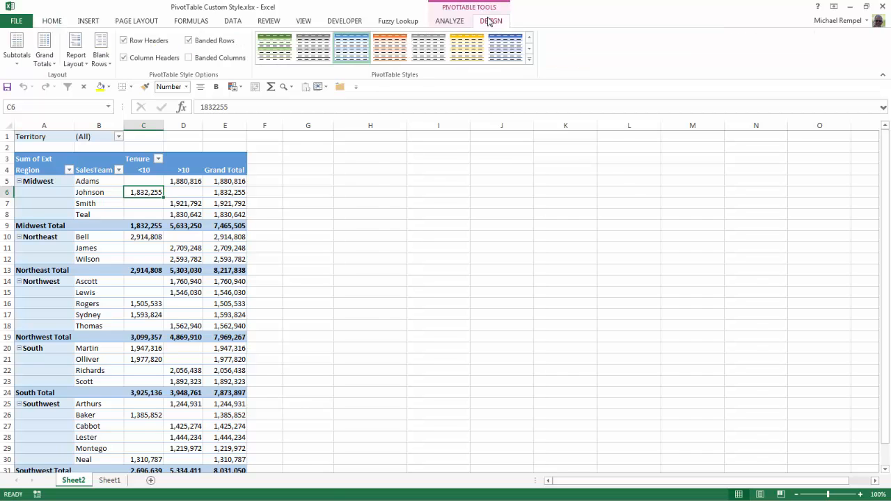
{"action": "left_click", "coordinate": [529, 60]}
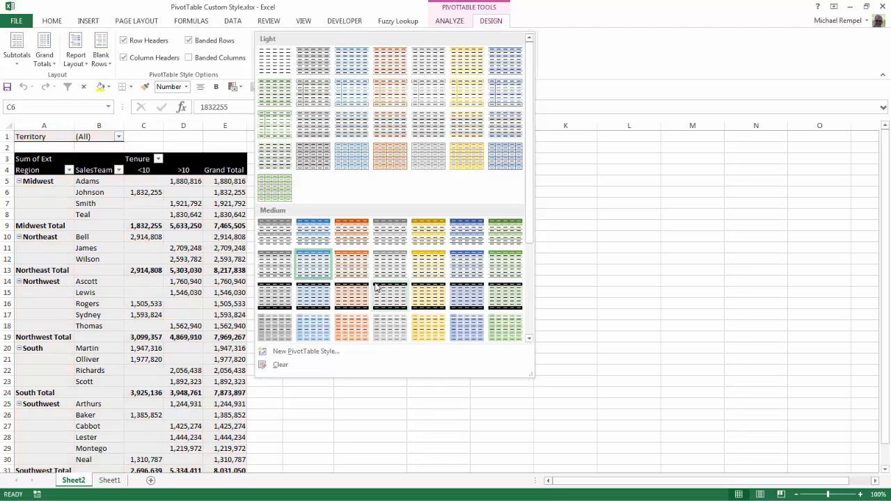
{"action": "left_click_drag", "start_coordinate": [529, 229], "coordinate": [545, 314]}
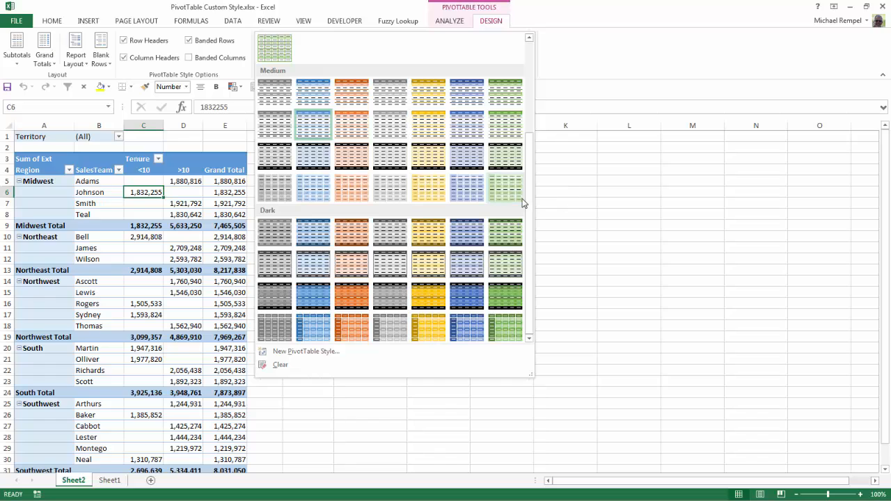
{"action": "left_click_drag", "start_coordinate": [527, 199], "coordinate": [515, 76]}
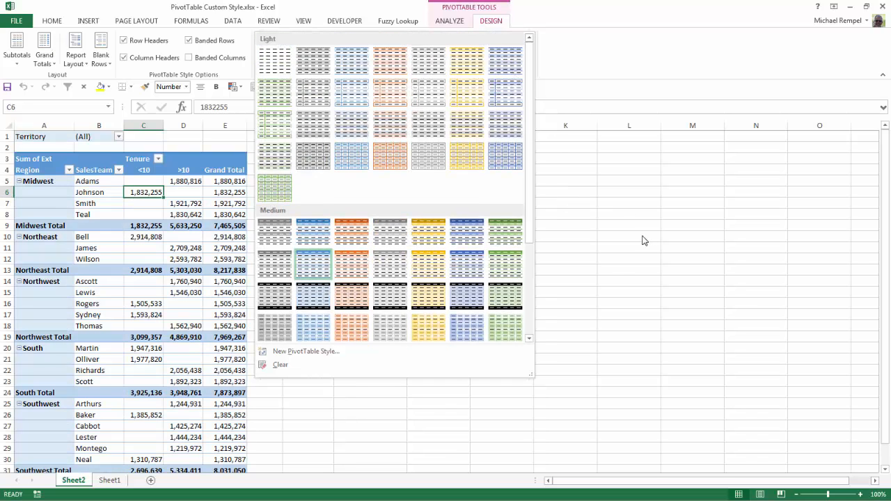
{"action": "left_click", "coordinate": [313, 353]}
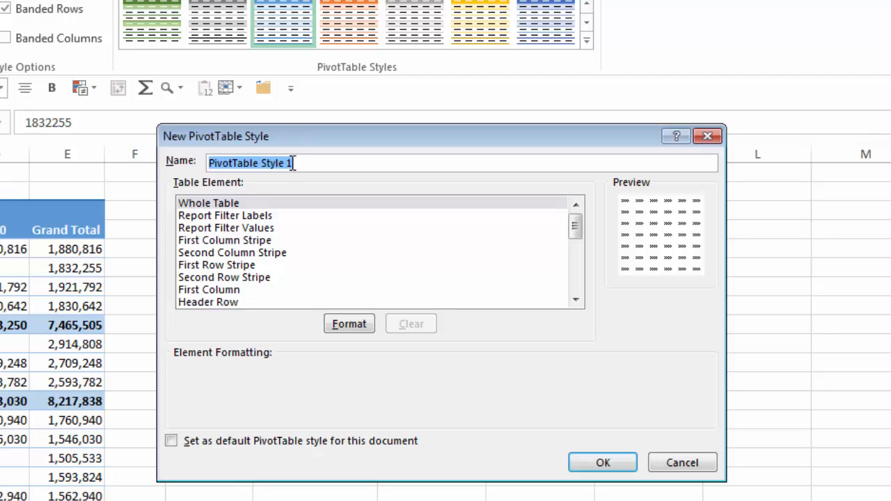
{"action": "type", "text": "ASOE"}
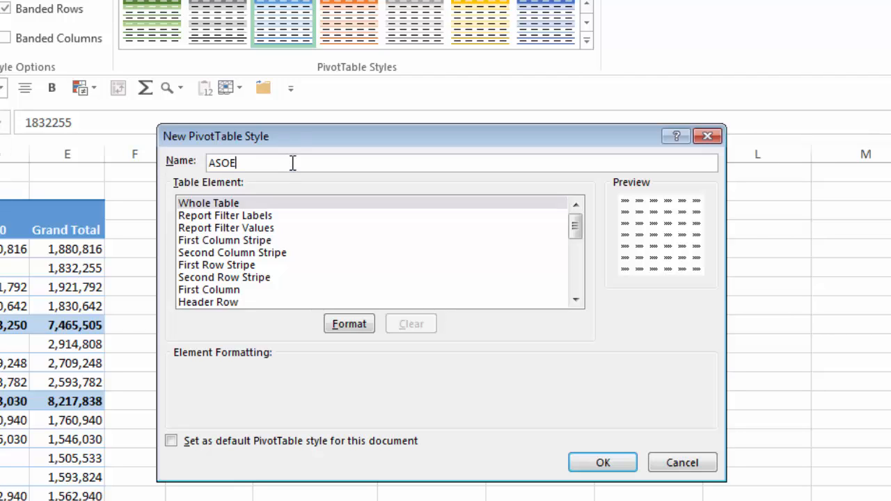
{"action": "type", "text": " Style 1"}
Format the style's Report Filter Labels element with a dark grey fill and bold white font.
{"action": "mouse_move", "coordinate": [575, 227]}
{"action": "left_mouse_down"}
{"action": "mouse_move", "coordinate": [577, 298]}
{"action": "mouse_move", "coordinate": [572, 230]}
{"action": "left_mouse_up"}
{"action": "left_click", "coordinate": [234, 217]}
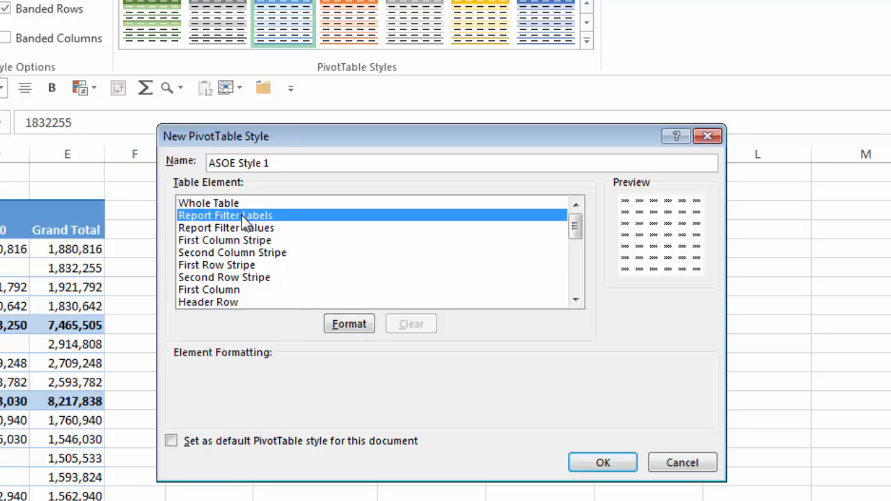
{"action": "left_click", "coordinate": [346, 323]}
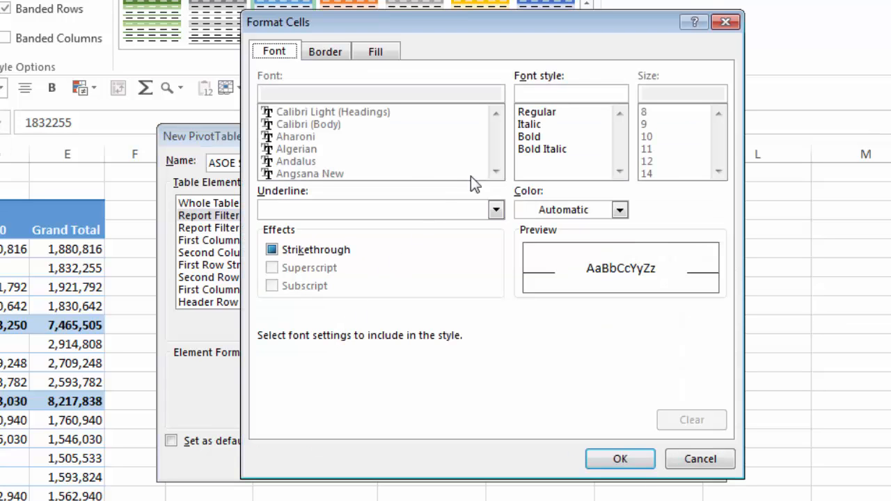
{"action": "left_click", "coordinate": [372, 53]}
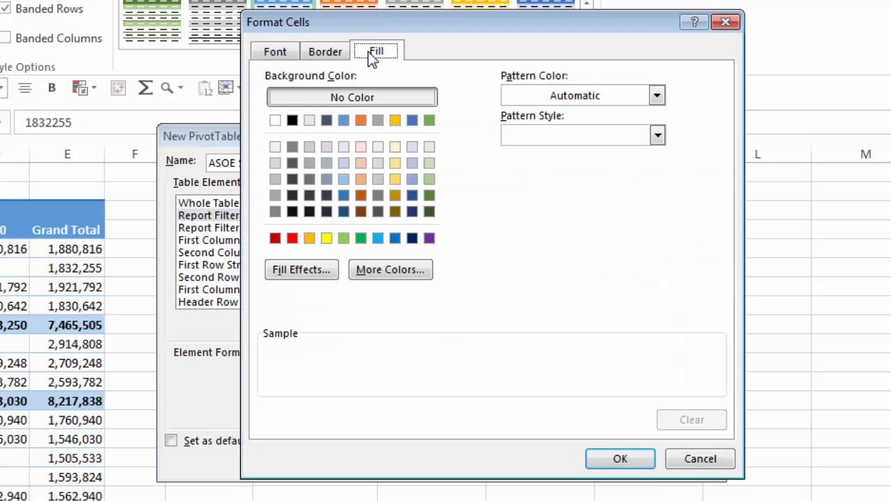
{"action": "left_click", "coordinate": [310, 180]}
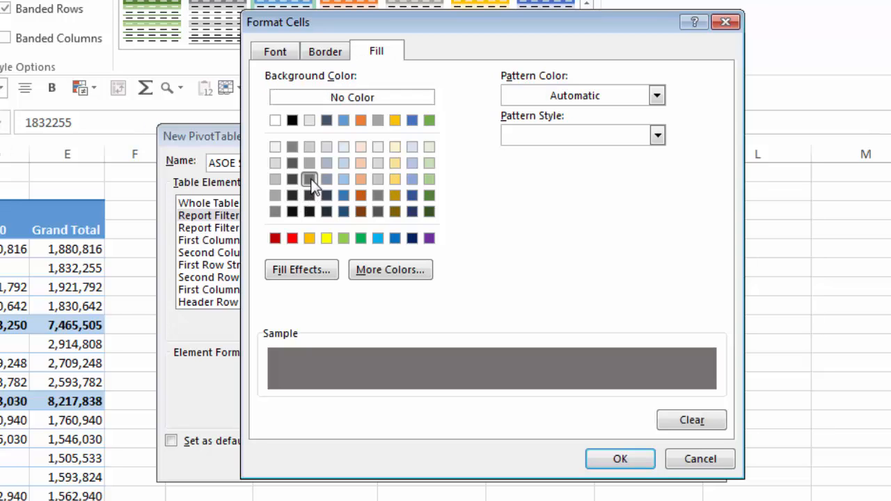
{"action": "left_click", "coordinate": [282, 52]}
{"action": "left_click", "coordinate": [540, 138]}
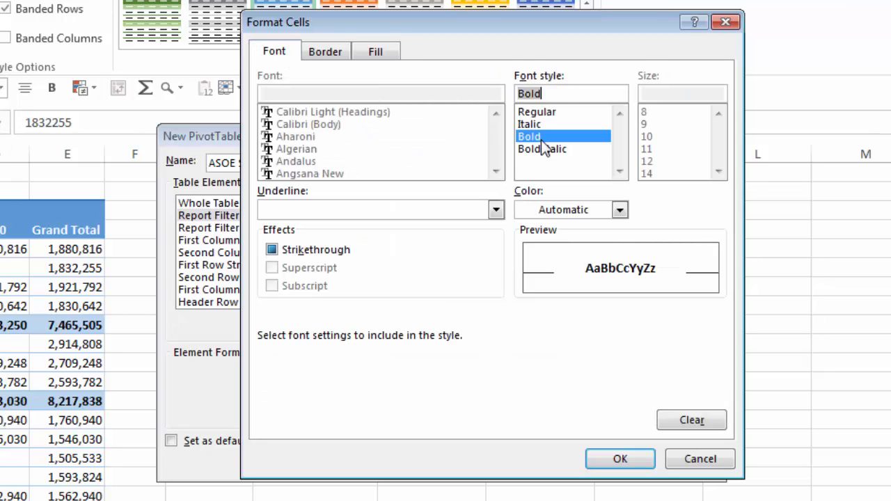
{"action": "left_click", "coordinate": [619, 210]}
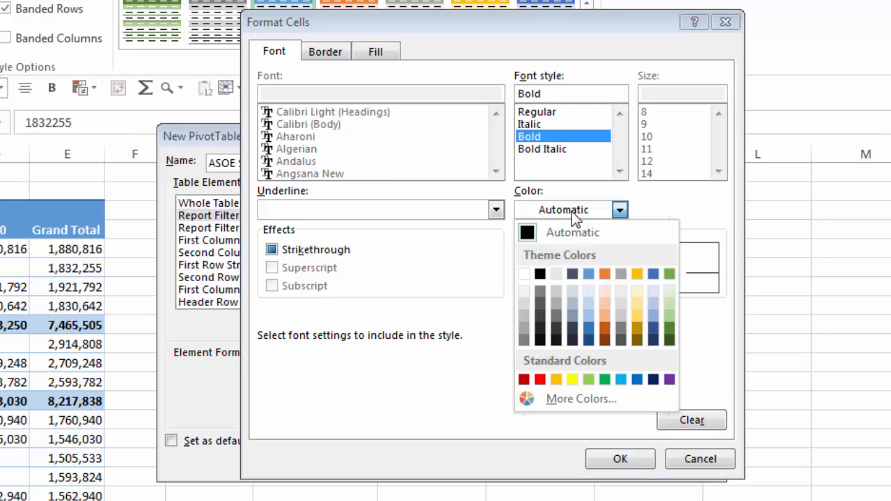
{"action": "left_click", "coordinate": [525, 275]}
{"action": "left_click", "coordinate": [630, 457]}
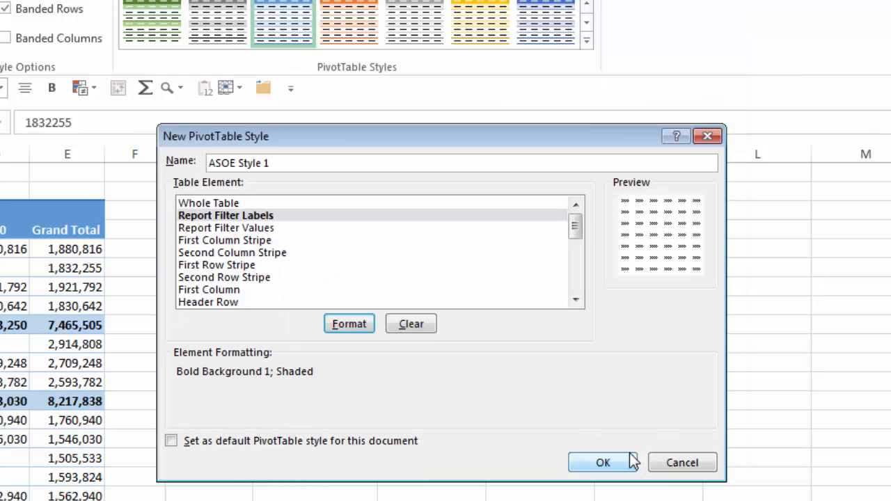
Format the Report Filter Values element with a bold black font.
{"action": "left_click", "coordinate": [224, 229]}
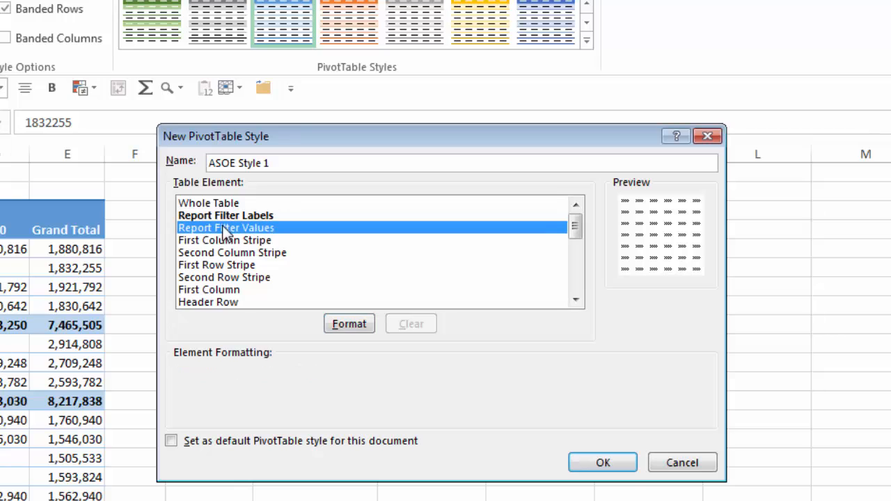
{"action": "left_click", "coordinate": [346, 325]}
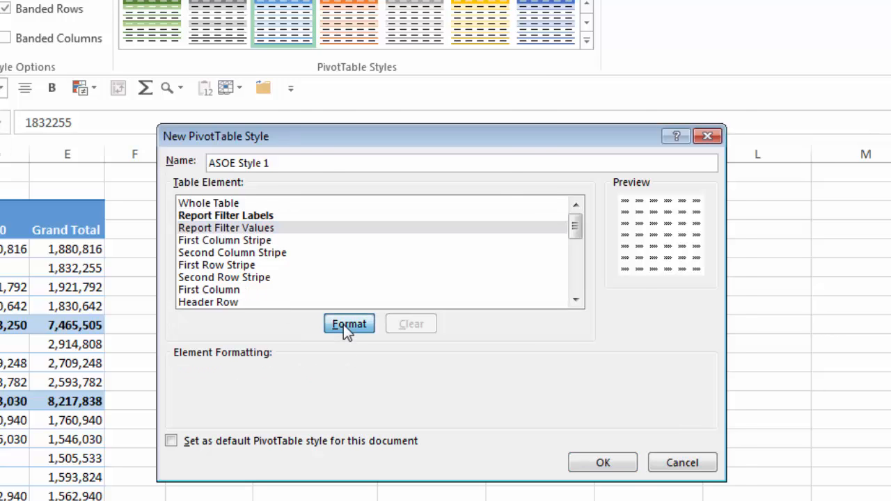
{"action": "left_click", "coordinate": [318, 252]}
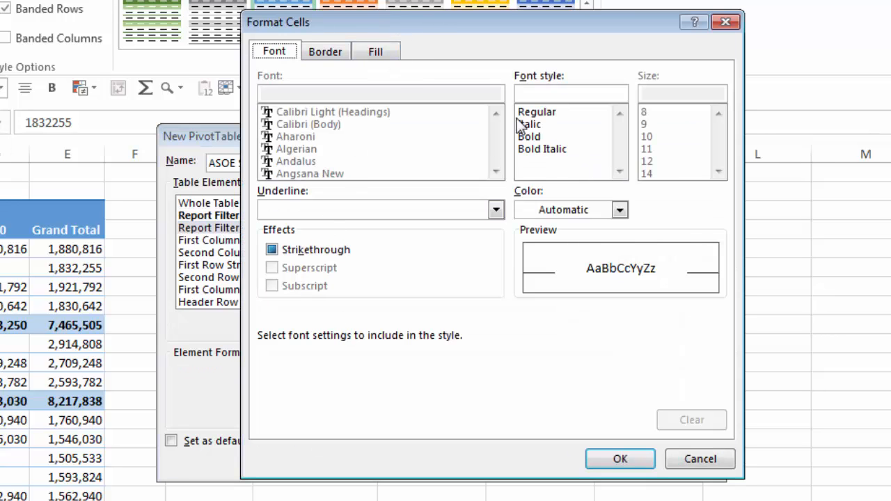
{"action": "left_click", "coordinate": [529, 137]}
{"action": "left_click", "coordinate": [619, 209]}
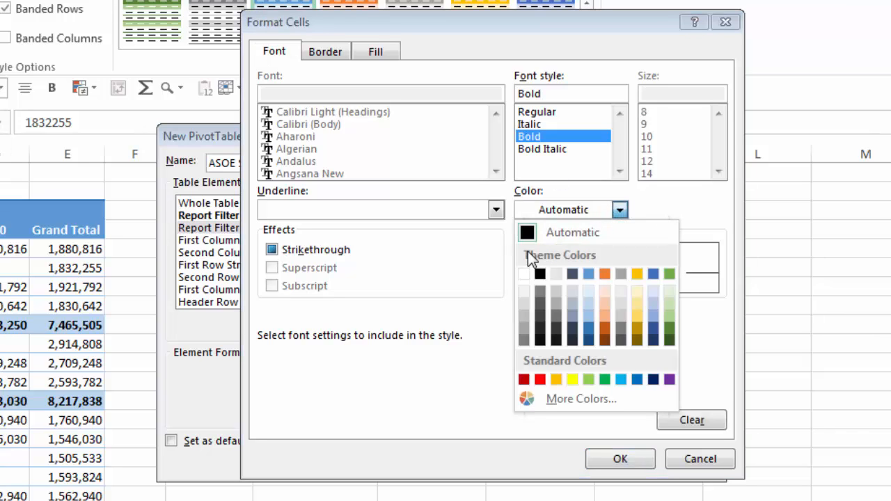
{"action": "left_click", "coordinate": [540, 274]}
{"action": "left_click", "coordinate": [620, 459]}
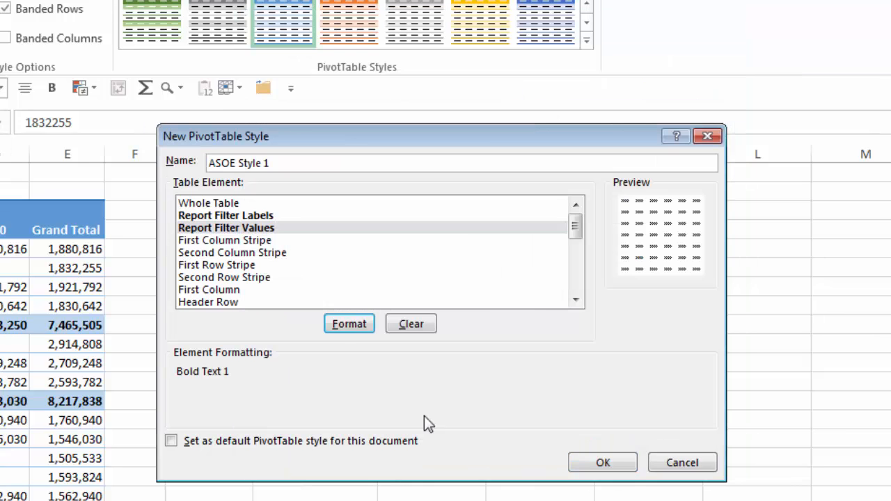
Format the Header Row element with the darkest gold theme fill and a bold white font.
{"action": "left_click", "coordinate": [258, 254]}
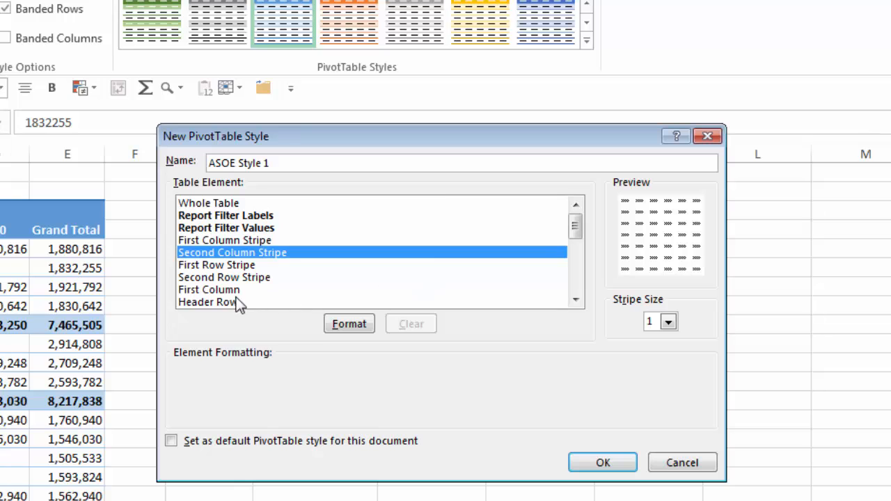
{"action": "left_click", "coordinate": [194, 306]}
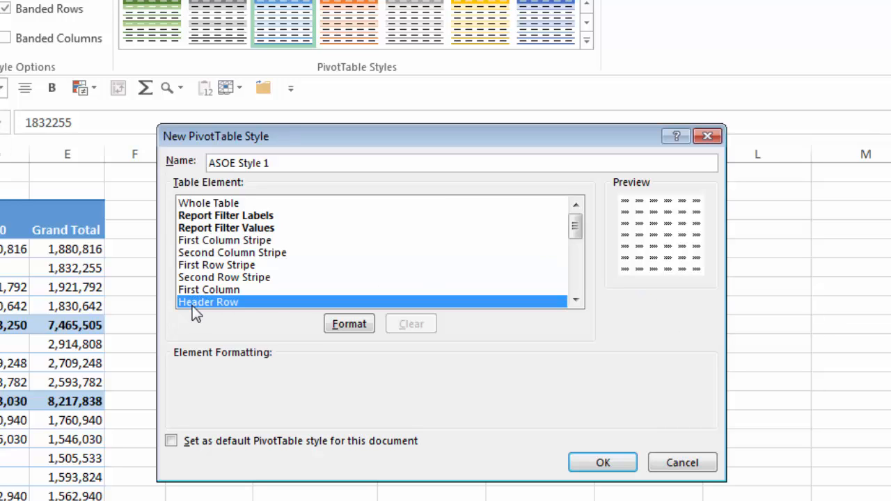
{"action": "left_click", "coordinate": [336, 319]}
{"action": "left_click", "coordinate": [378, 55]}
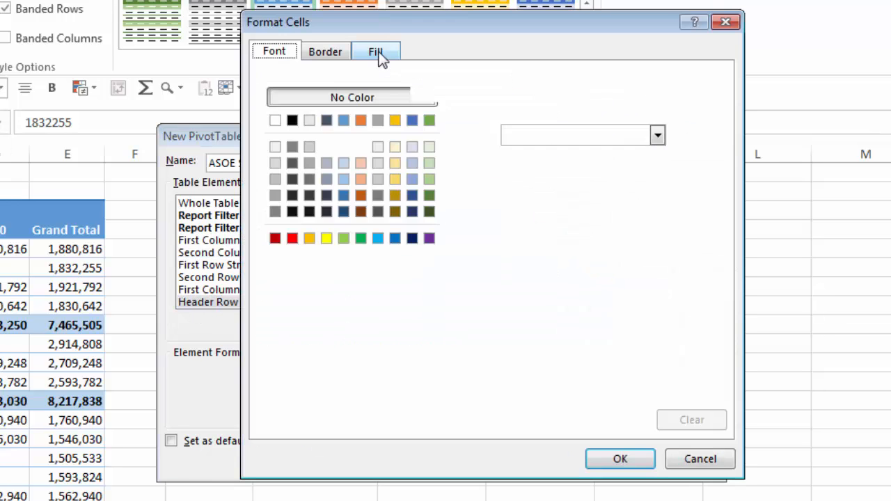
{"action": "left_click", "coordinate": [394, 212]}
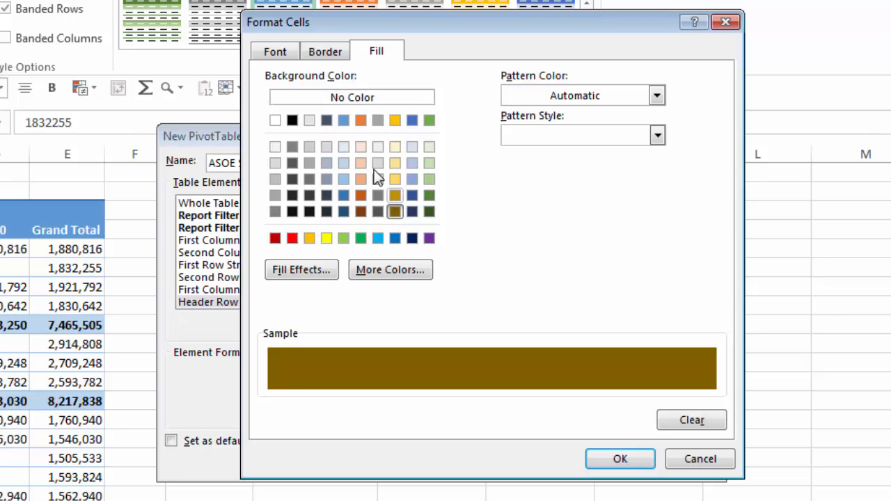
{"action": "left_click", "coordinate": [273, 56]}
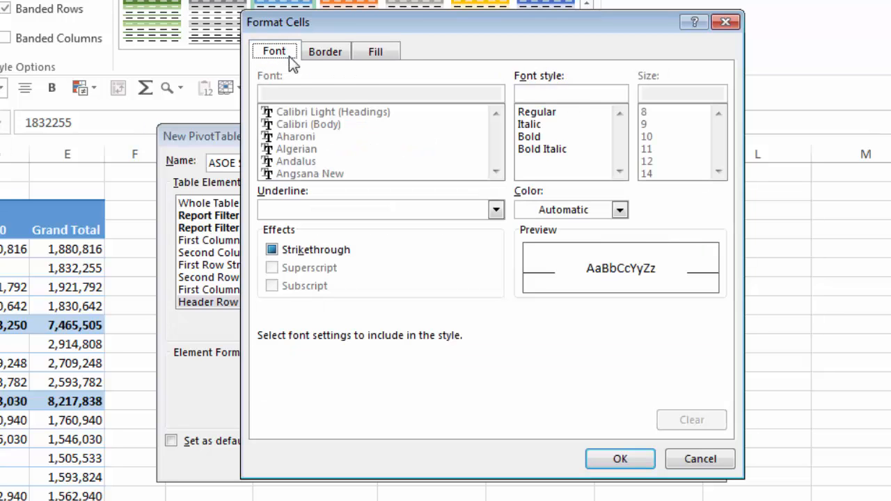
{"action": "left_click", "coordinate": [619, 211]}
{"action": "left_click", "coordinate": [523, 272]}
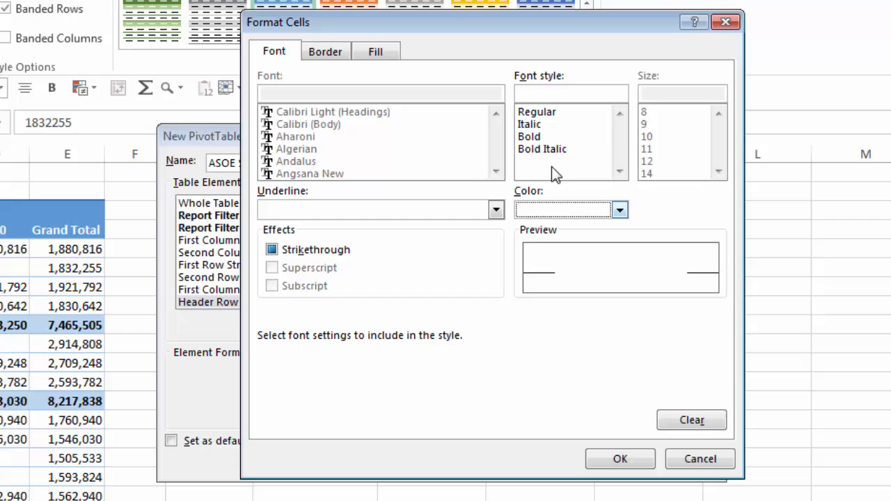
{"action": "left_click", "coordinate": [533, 137]}
{"action": "left_click", "coordinate": [616, 463]}
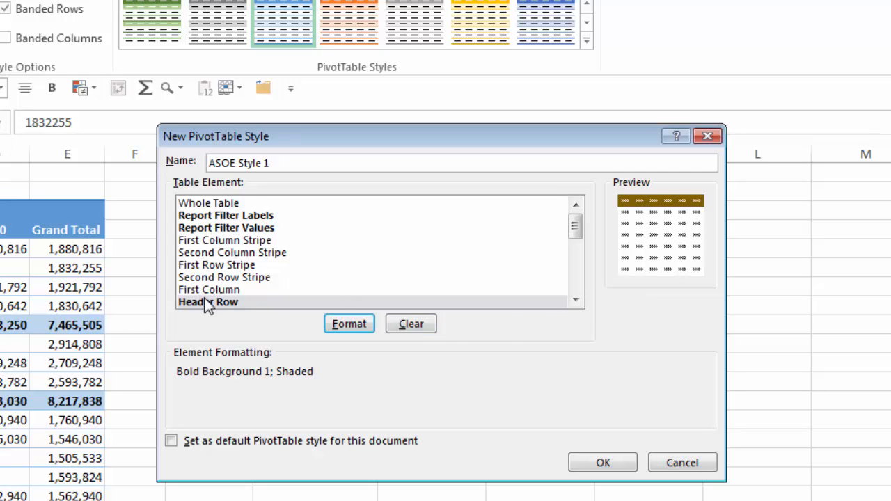
Give the First Row Stripe element a light gold fill, keeping the stripe size at 1.
{"action": "left_click", "coordinate": [198, 266]}
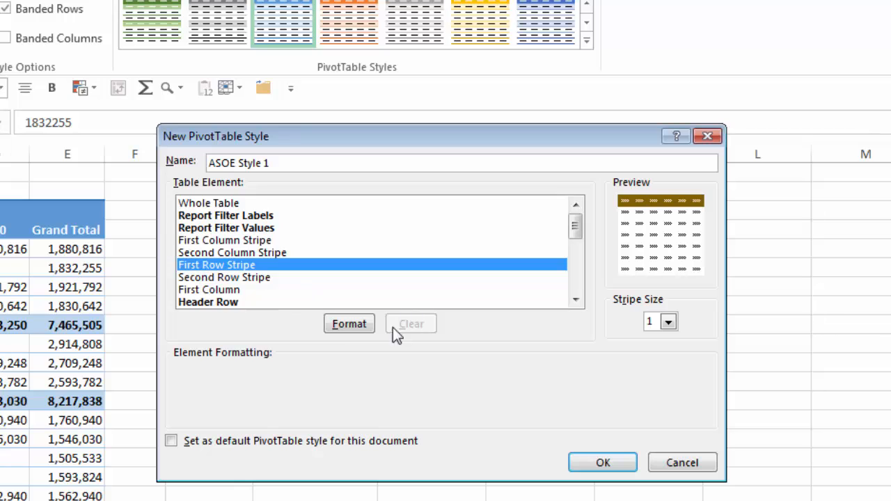
{"action": "left_click", "coordinate": [335, 319]}
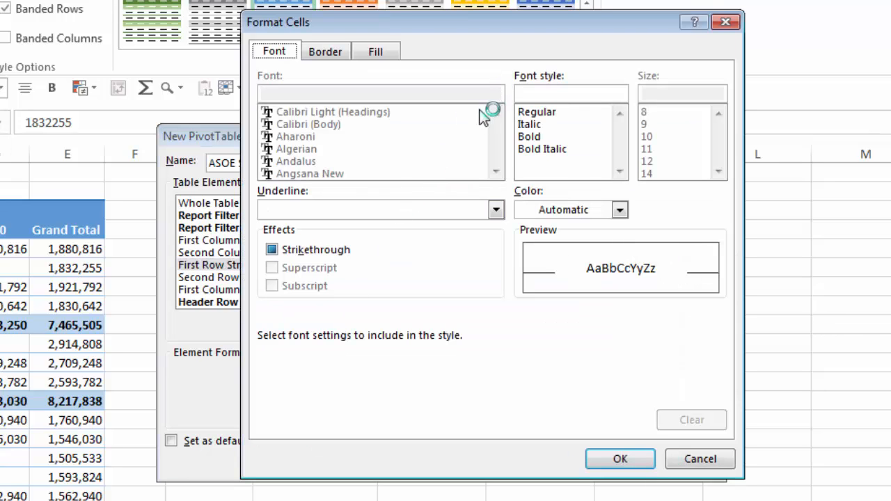
{"action": "left_click", "coordinate": [375, 55]}
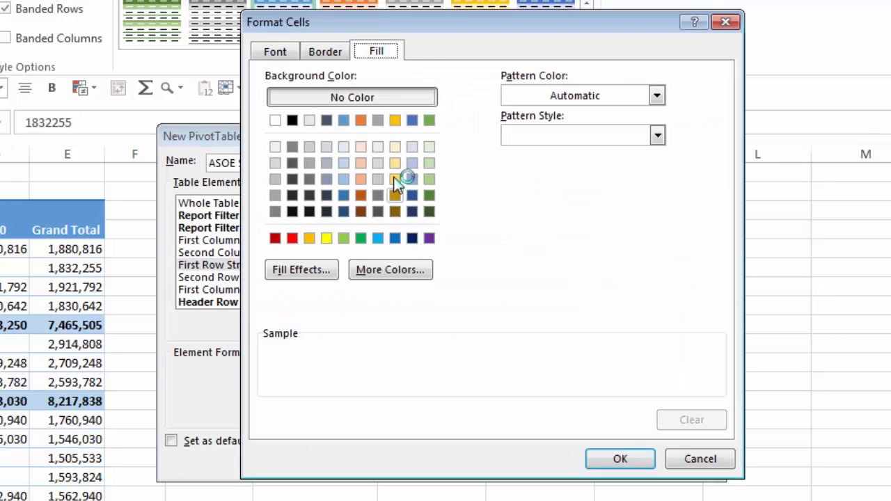
{"action": "left_click", "coordinate": [394, 162]}
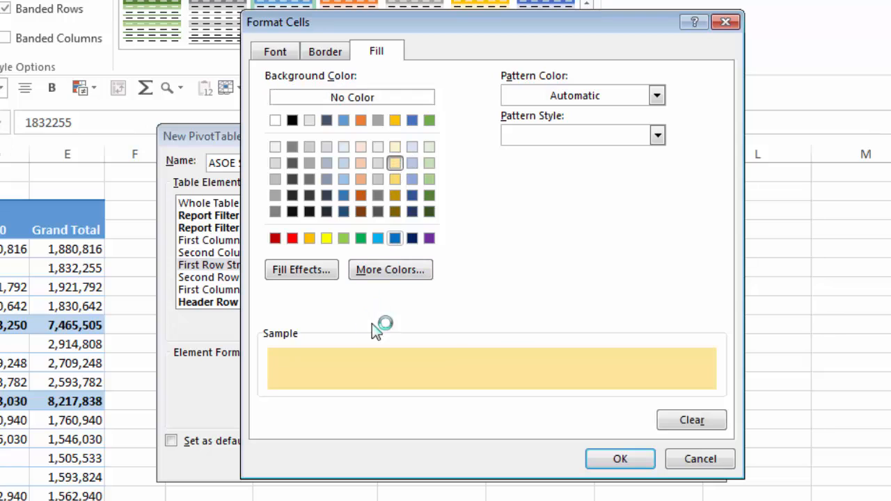
{"action": "left_click", "coordinate": [621, 460]}
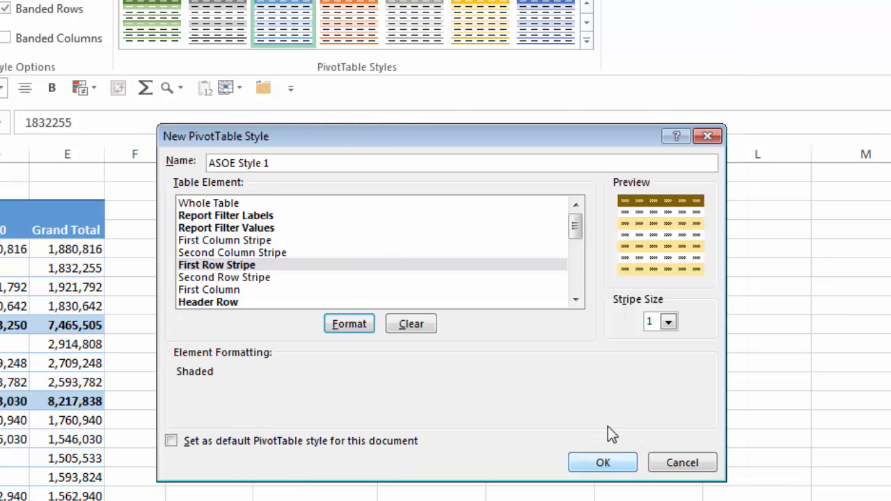
Format the Grand Total Row element with a black fill and bold white font, and save the new PivotTable style.
{"action": "left_click_drag", "start_coordinate": [574, 225], "coordinate": [575, 280]}
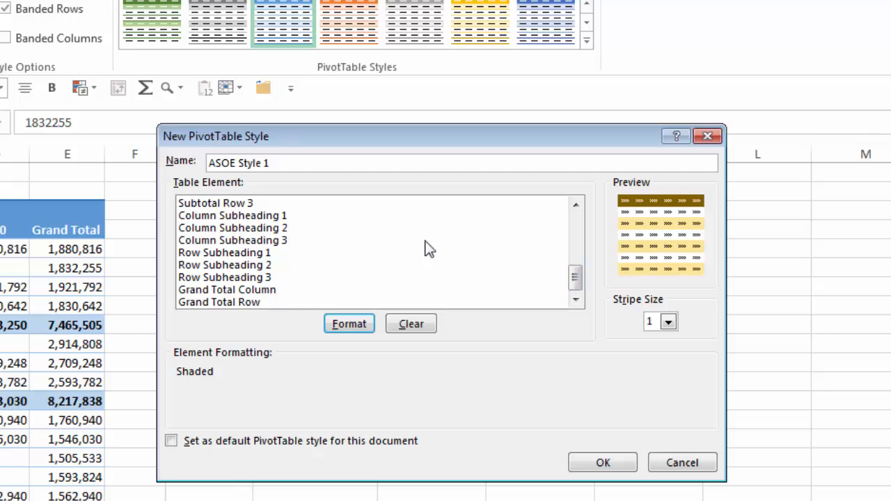
{"action": "left_click", "coordinate": [250, 304]}
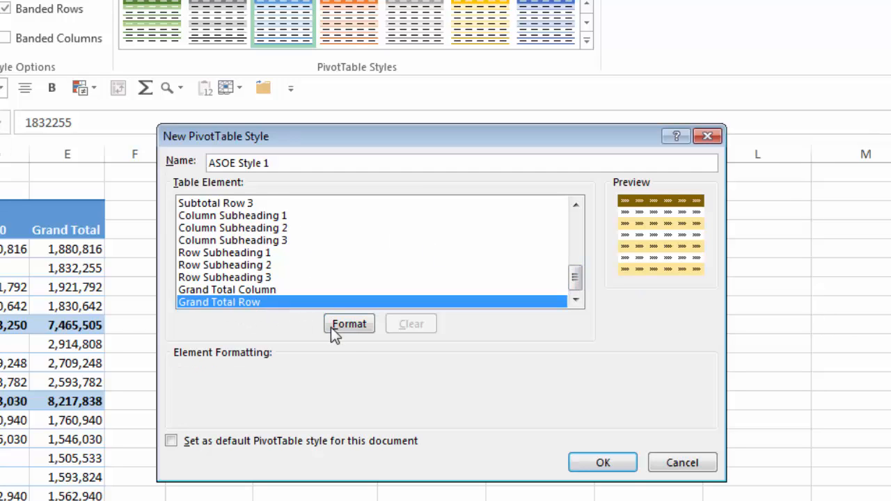
{"action": "left_click", "coordinate": [348, 324]}
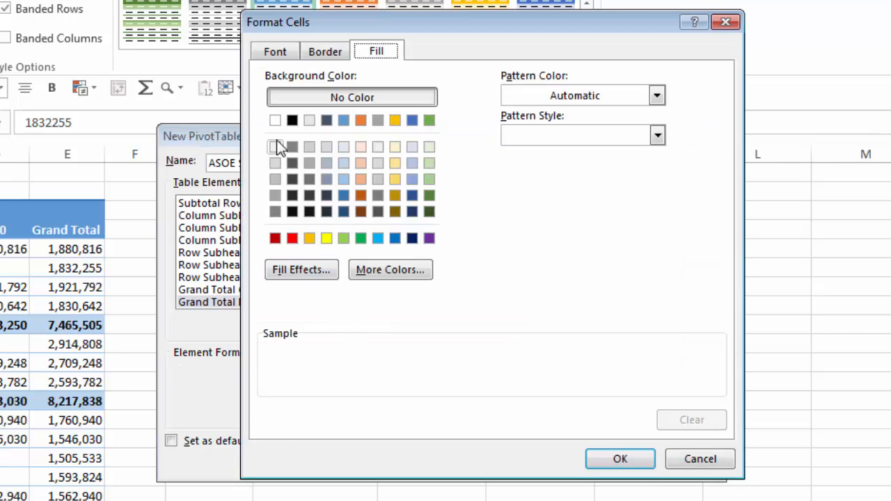
{"action": "left_click", "coordinate": [292, 121]}
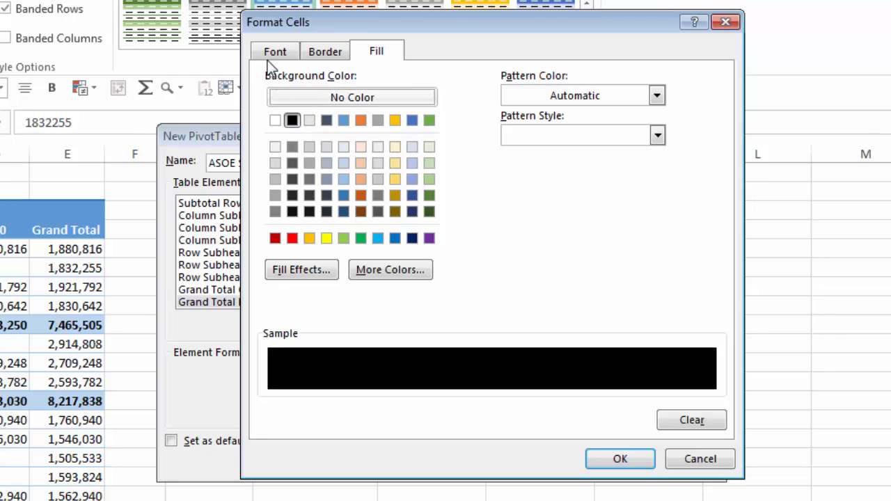
{"action": "left_click", "coordinate": [273, 53]}
{"action": "left_click", "coordinate": [532, 137]}
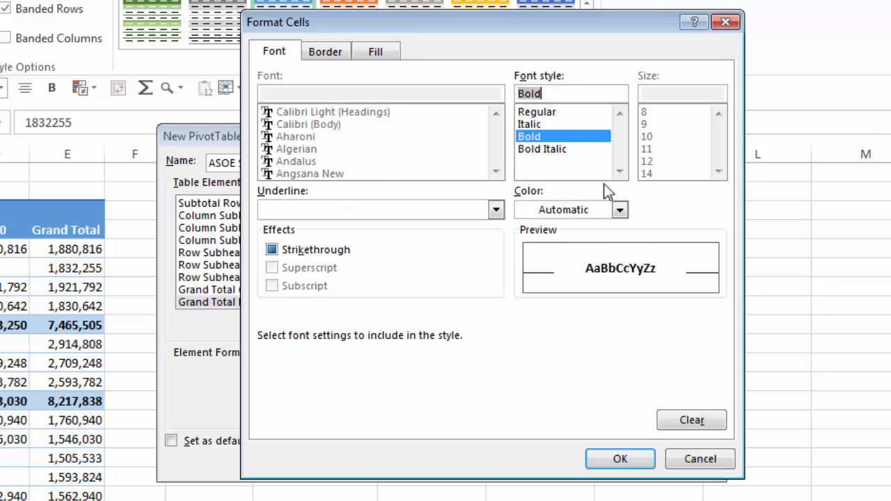
{"action": "left_click", "coordinate": [618, 210]}
{"action": "left_click", "coordinate": [523, 273]}
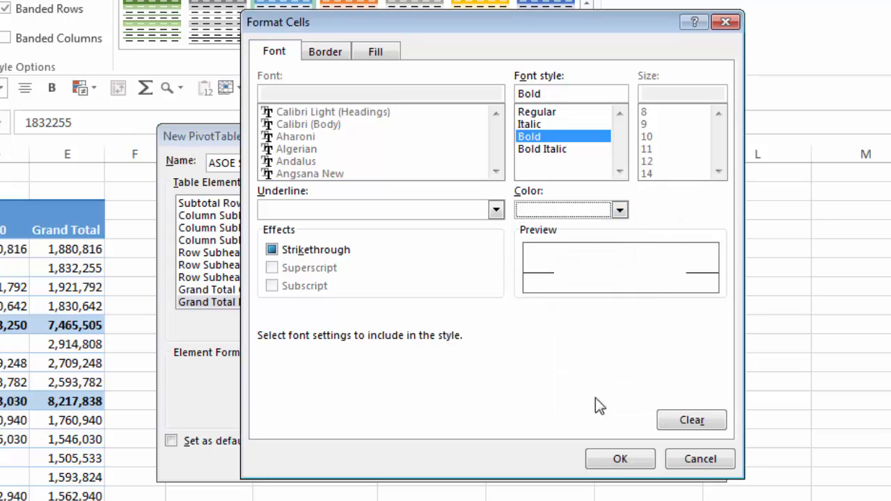
{"action": "left_click", "coordinate": [618, 461]}
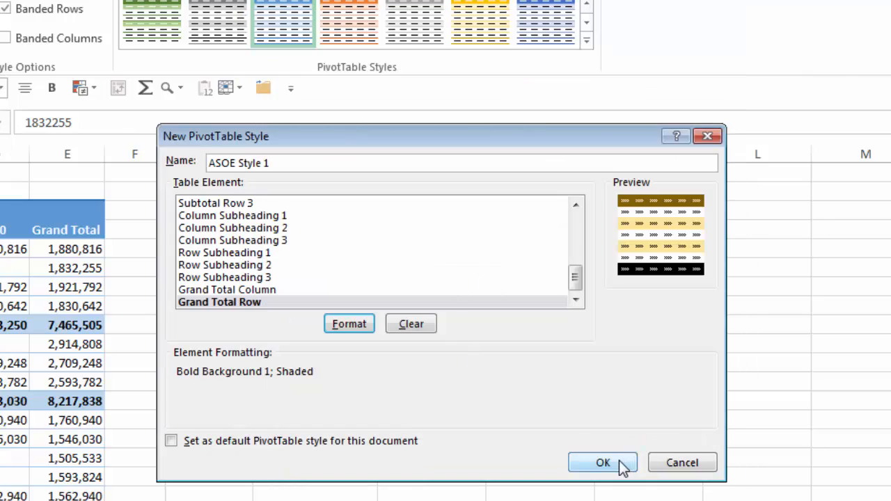
{"action": "left_click", "coordinate": [610, 464]}
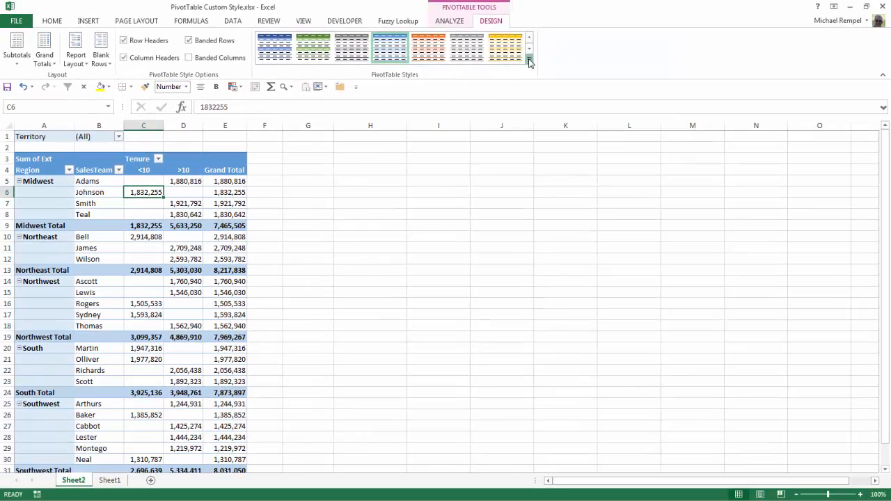
Apply the custom ASOE Style 1 to the existing PivotTable and check its formatting down to the grand total row.
{"action": "left_click", "coordinate": [586, 39]}
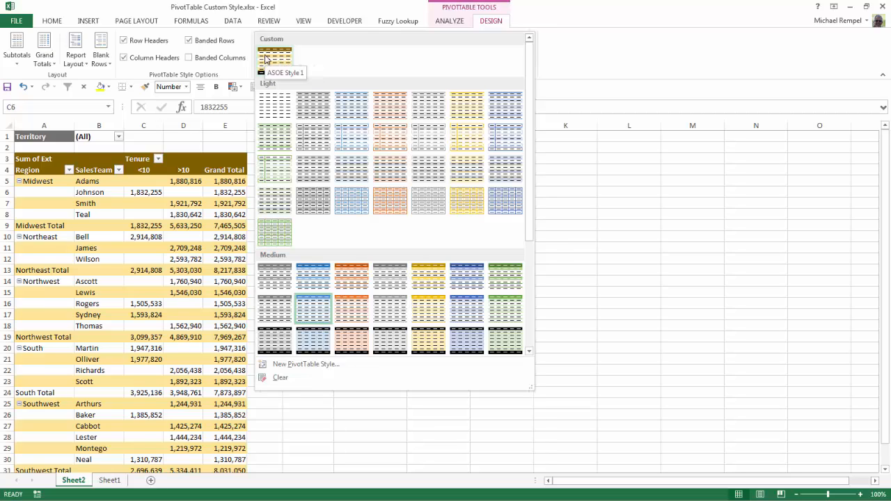
{"action": "left_click", "coordinate": [265, 60]}
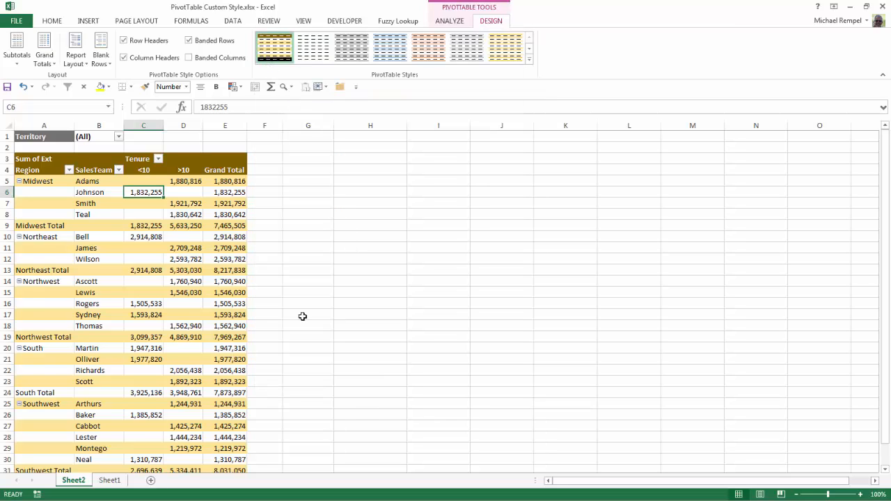
{"action": "scroll", "coordinate": [303, 317], "scroll_direction": "down", "scroll_amount": 3}
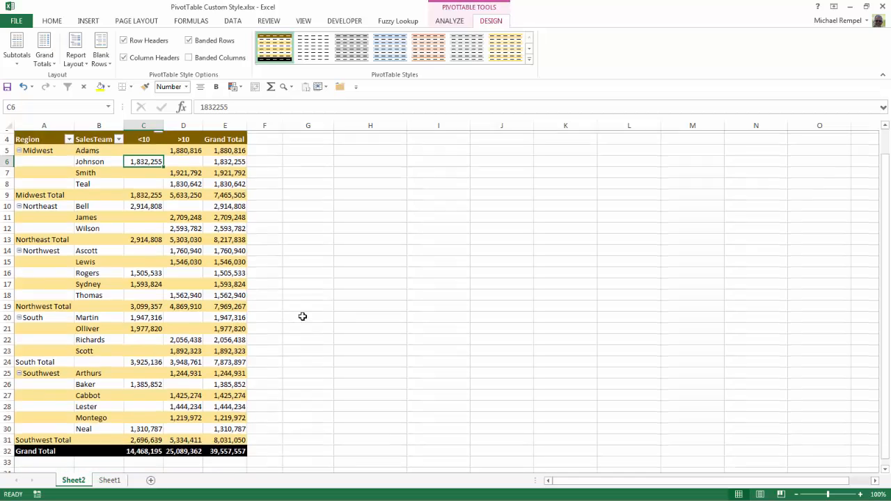
{"action": "scroll", "coordinate": [303, 316], "scroll_direction": "up", "scroll_amount": 3}
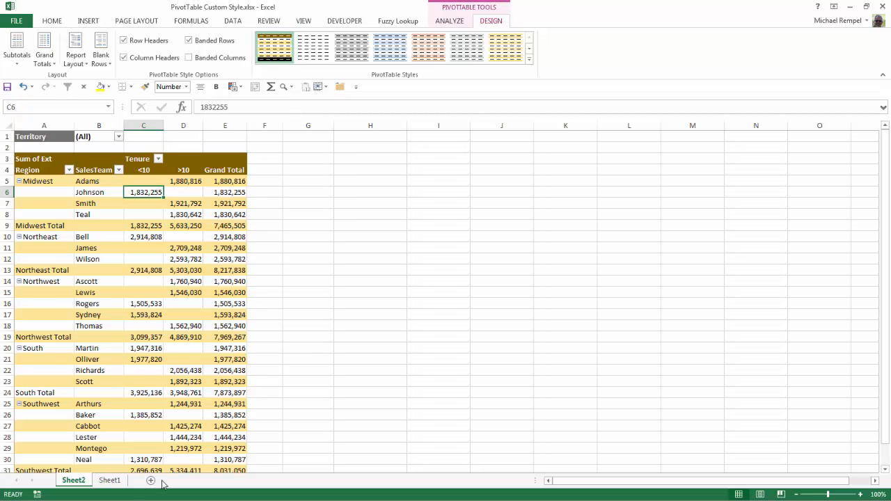
Create a second PivotTable from the SalesData_3Yrs table on Sheet1, placing it on the existing worksheet at Sheet2!$G$3.
{"action": "left_click", "coordinate": [115, 480]}
{"action": "scroll", "coordinate": [157, 306], "scroll_direction": "up", "scroll_amount": 1}
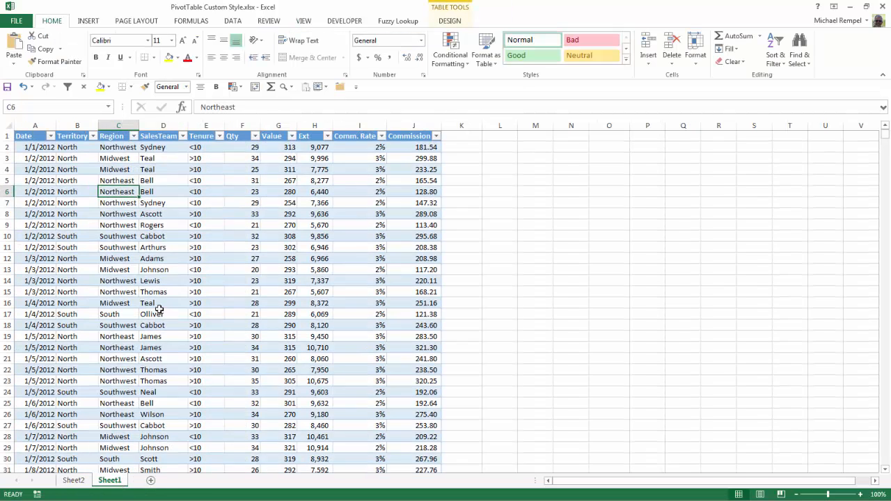
{"action": "left_click", "coordinate": [167, 245]}
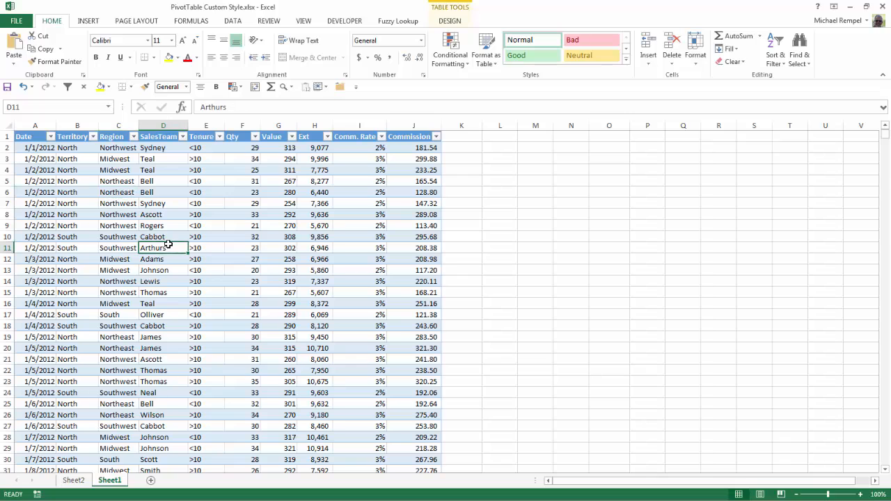
{"action": "left_click", "coordinate": [86, 23]}
{"action": "left_click", "coordinate": [20, 51]}
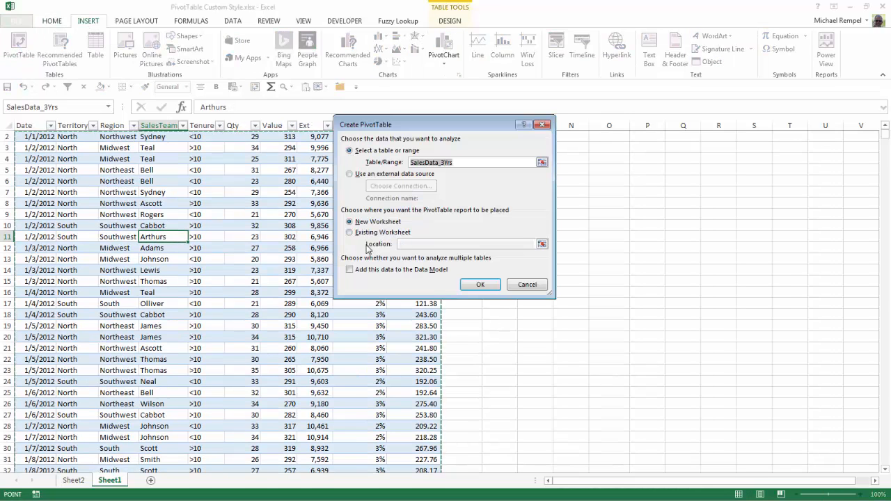
{"action": "left_click", "coordinate": [350, 233]}
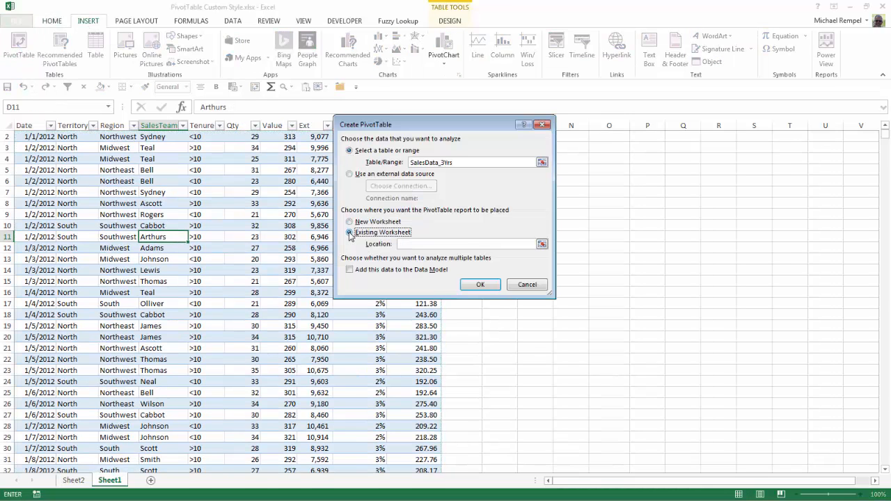
{"action": "left_click", "coordinate": [541, 244]}
{"action": "left_click", "coordinate": [73, 480]}
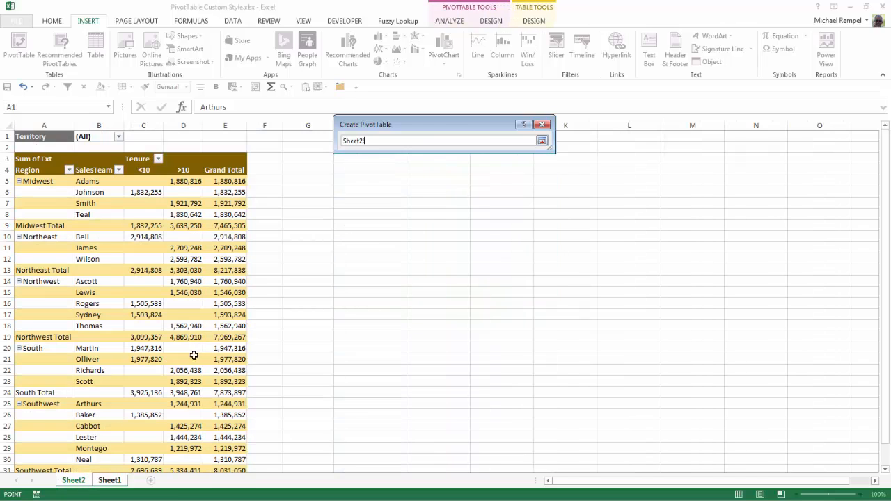
{"action": "left_click", "coordinate": [317, 156]}
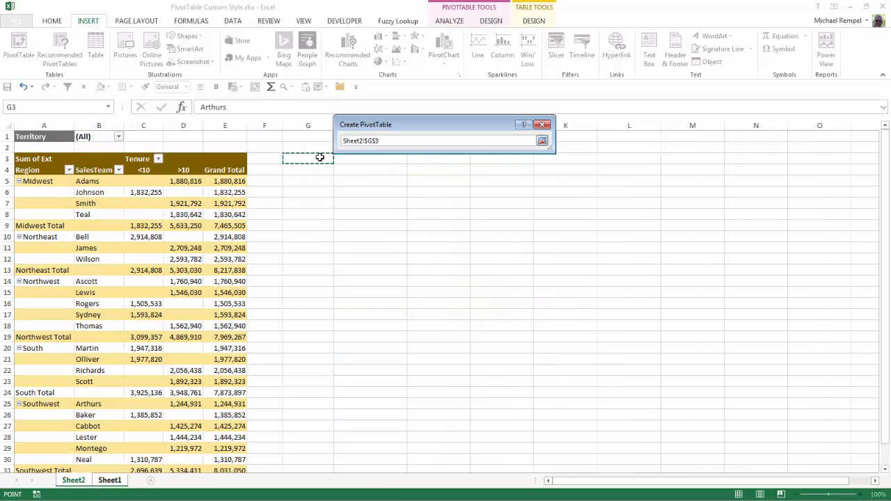
{"action": "left_click", "coordinate": [541, 142]}
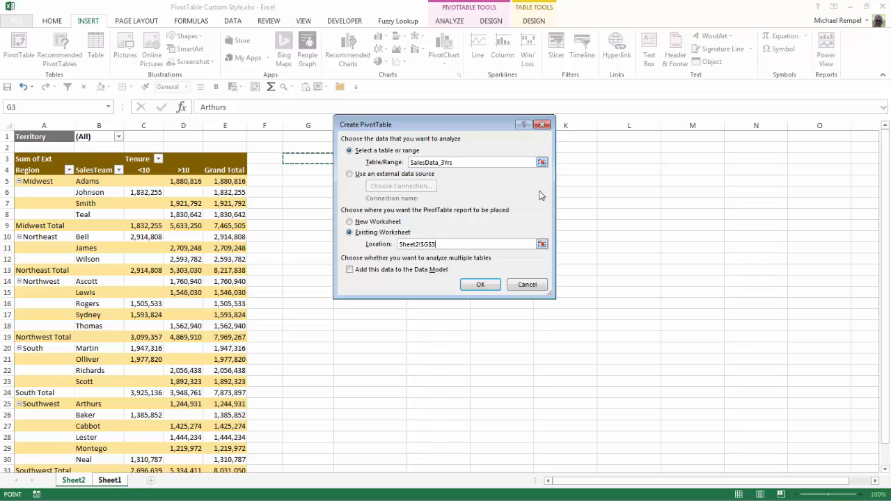
{"action": "left_click", "coordinate": [477, 284]}
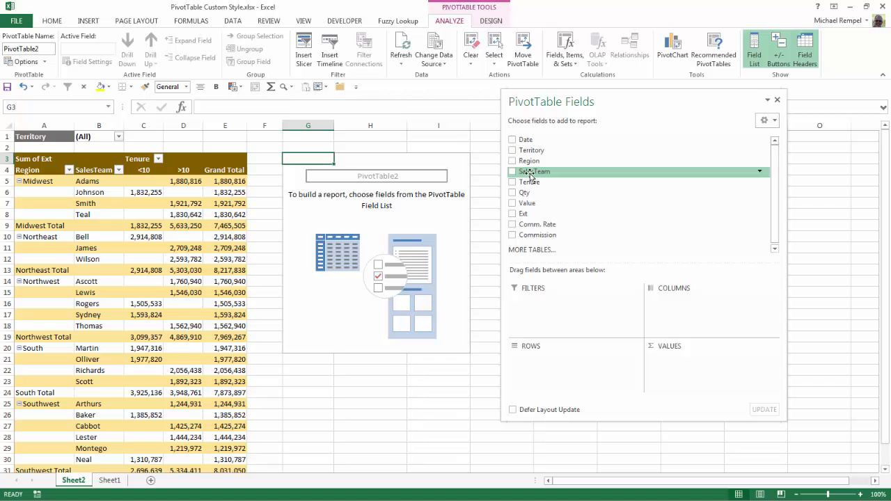
Lay out the new PivotTable with Territory and SalesTeam as rows and Ext as summed values, and close the field list.
{"action": "left_click_drag", "start_coordinate": [531, 151], "coordinate": [559, 355]}
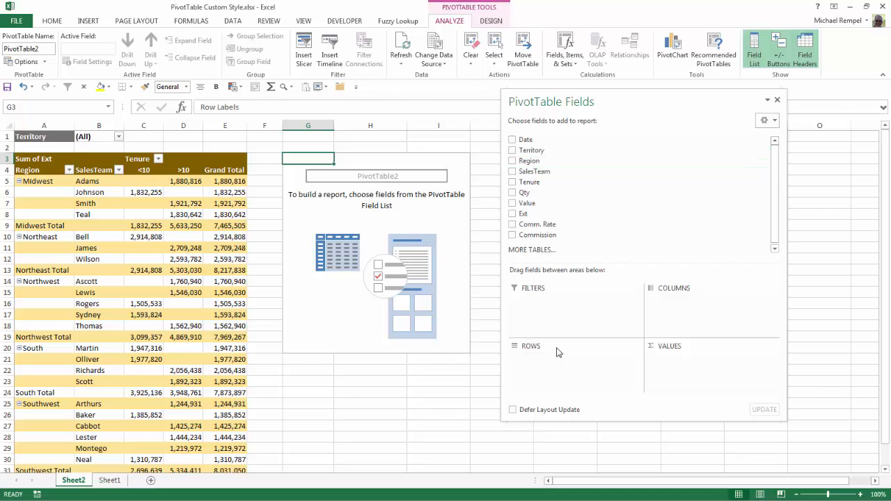
{"action": "left_click_drag", "start_coordinate": [529, 171], "coordinate": [561, 376]}
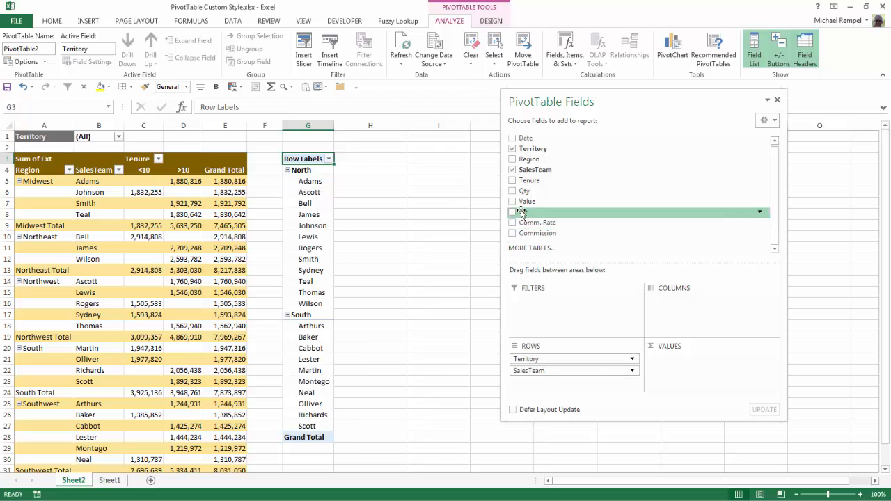
{"action": "left_click_drag", "start_coordinate": [524, 213], "coordinate": [698, 364]}
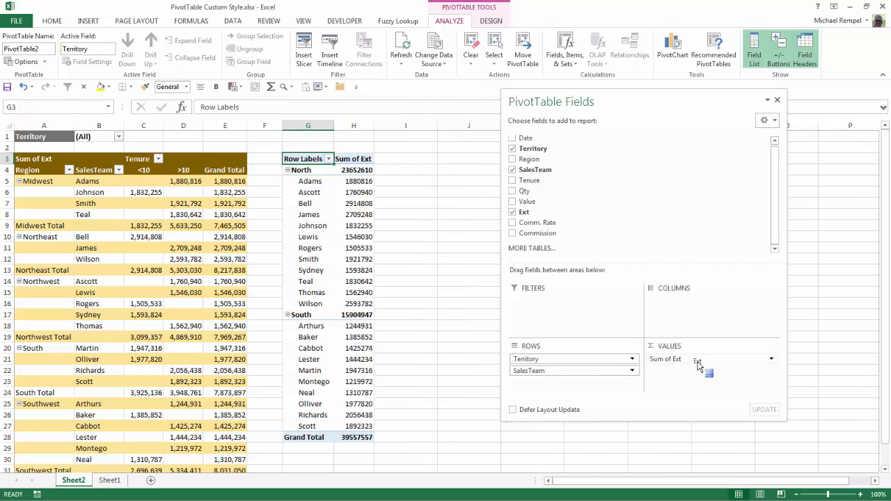
{"action": "left_click", "coordinate": [778, 100]}
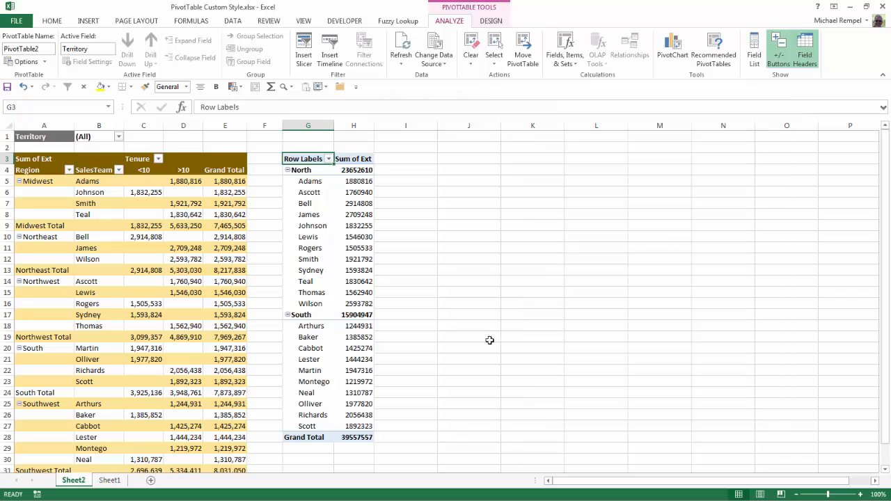
Apply ASOE Style 1 to the second PivotTable and turn on banded rows.
{"action": "left_click", "coordinate": [316, 240]}
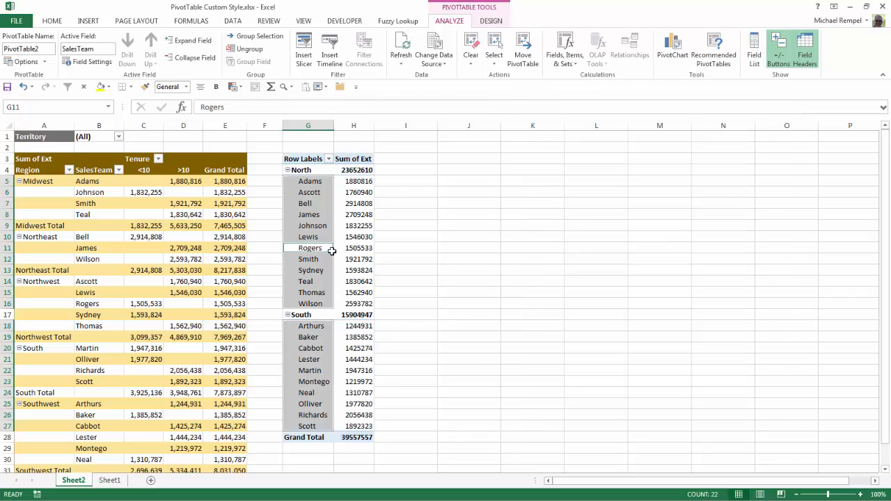
{"action": "left_click", "coordinate": [309, 227]}
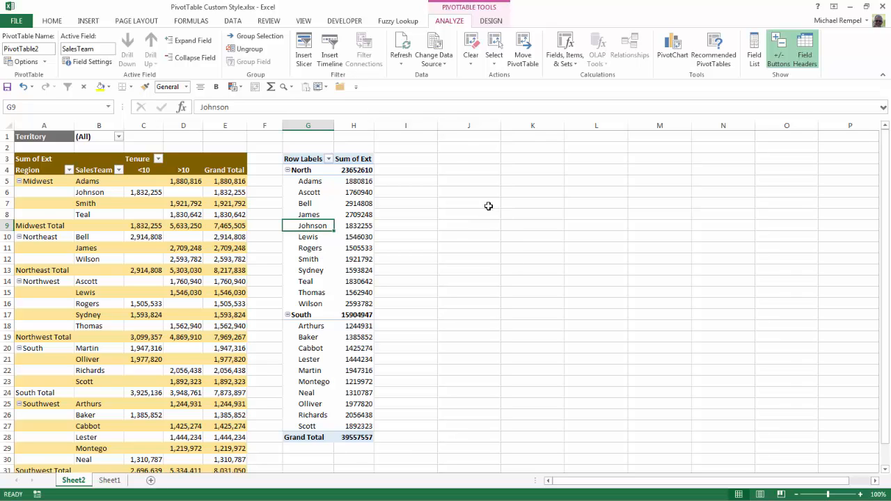
{"action": "left_click", "coordinate": [484, 21]}
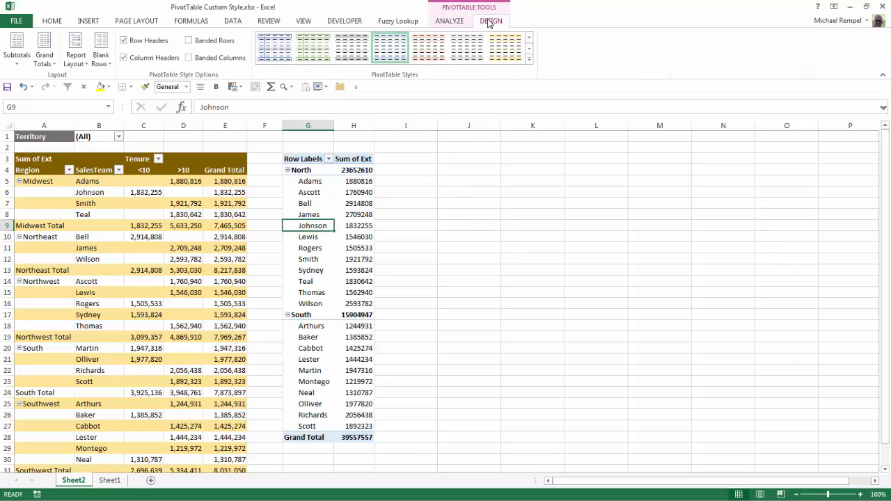
{"action": "left_click", "coordinate": [530, 60]}
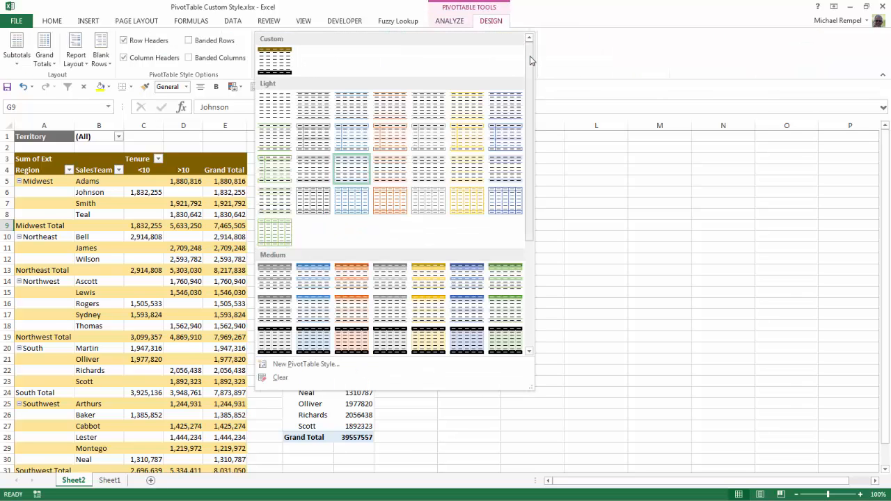
{"action": "left_click", "coordinate": [278, 61]}
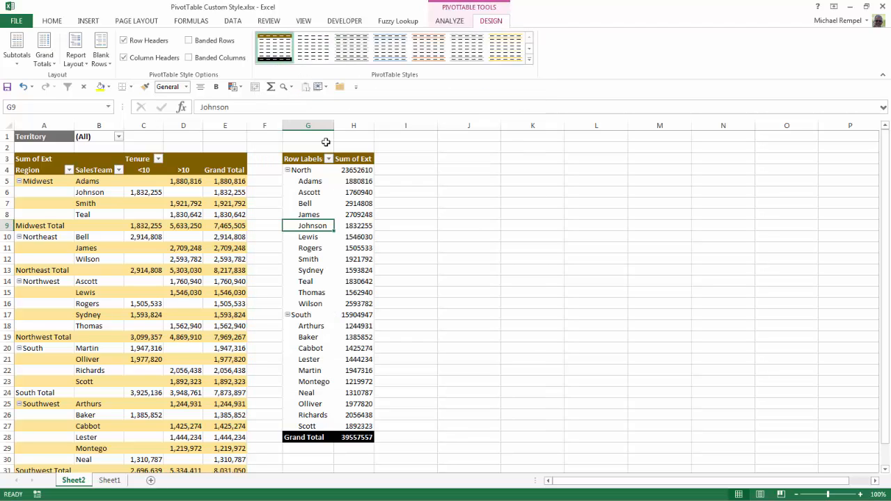
{"action": "left_click", "coordinate": [188, 40]}
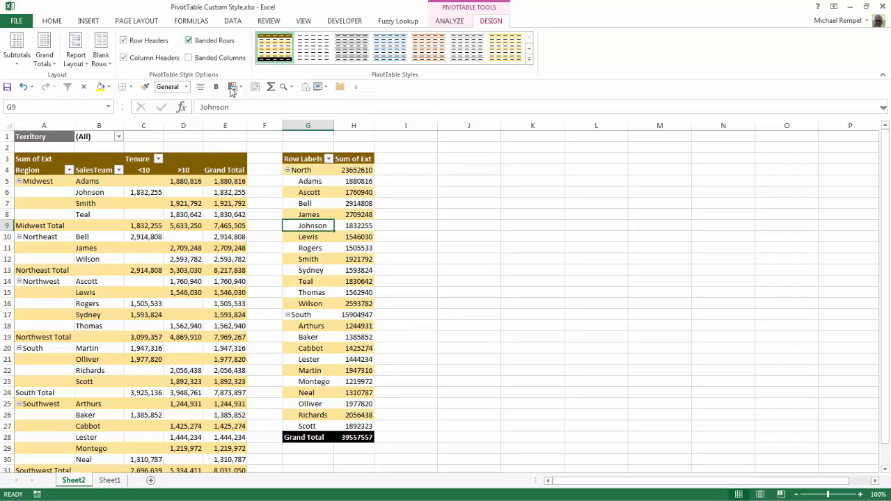